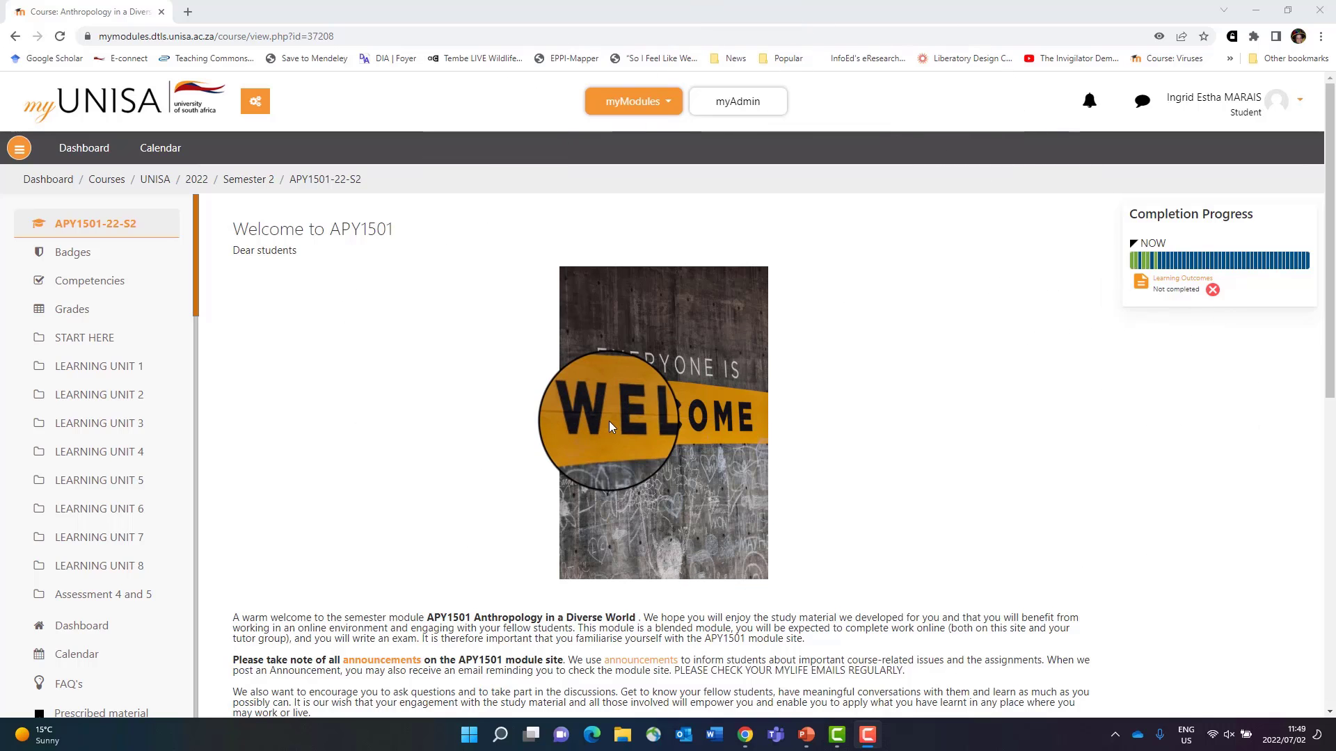
Scroll down the course sidebar toward the Calendar link
scroll(118, 392, "down", 1)
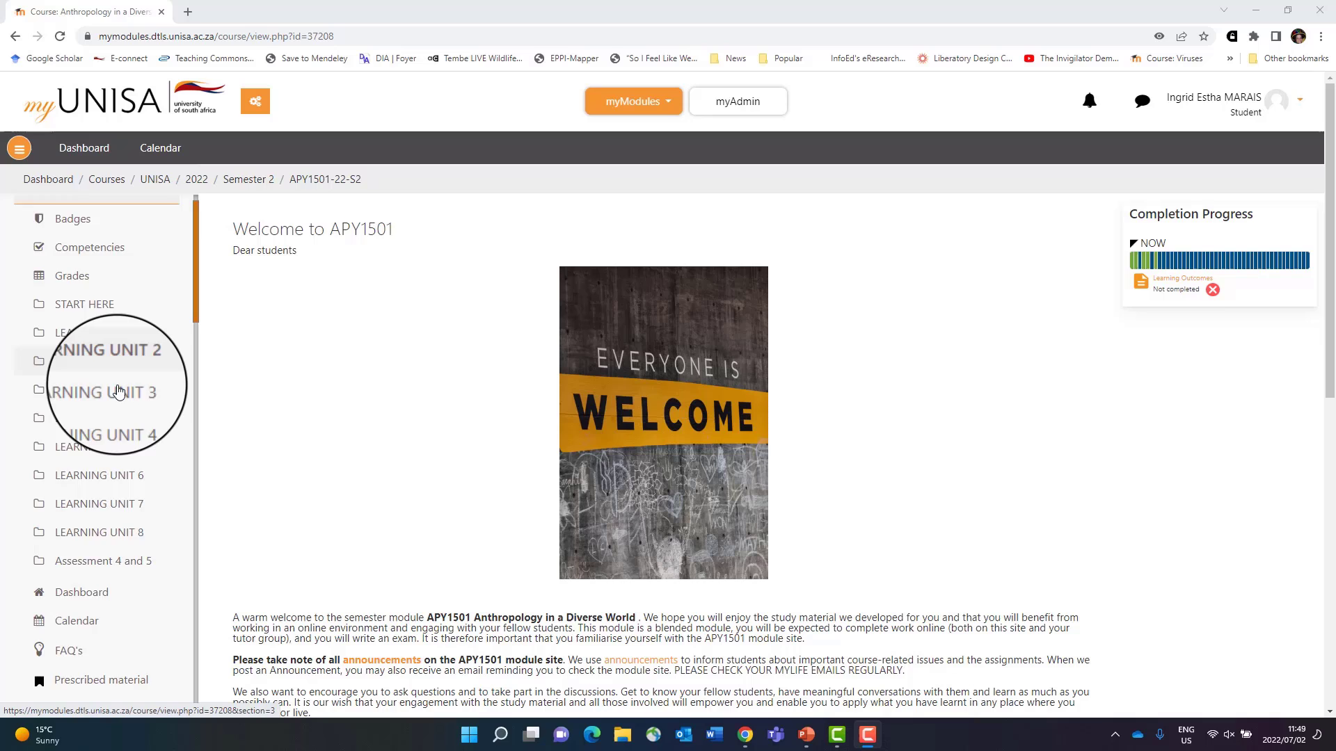
scroll(118, 391, "down", 3)
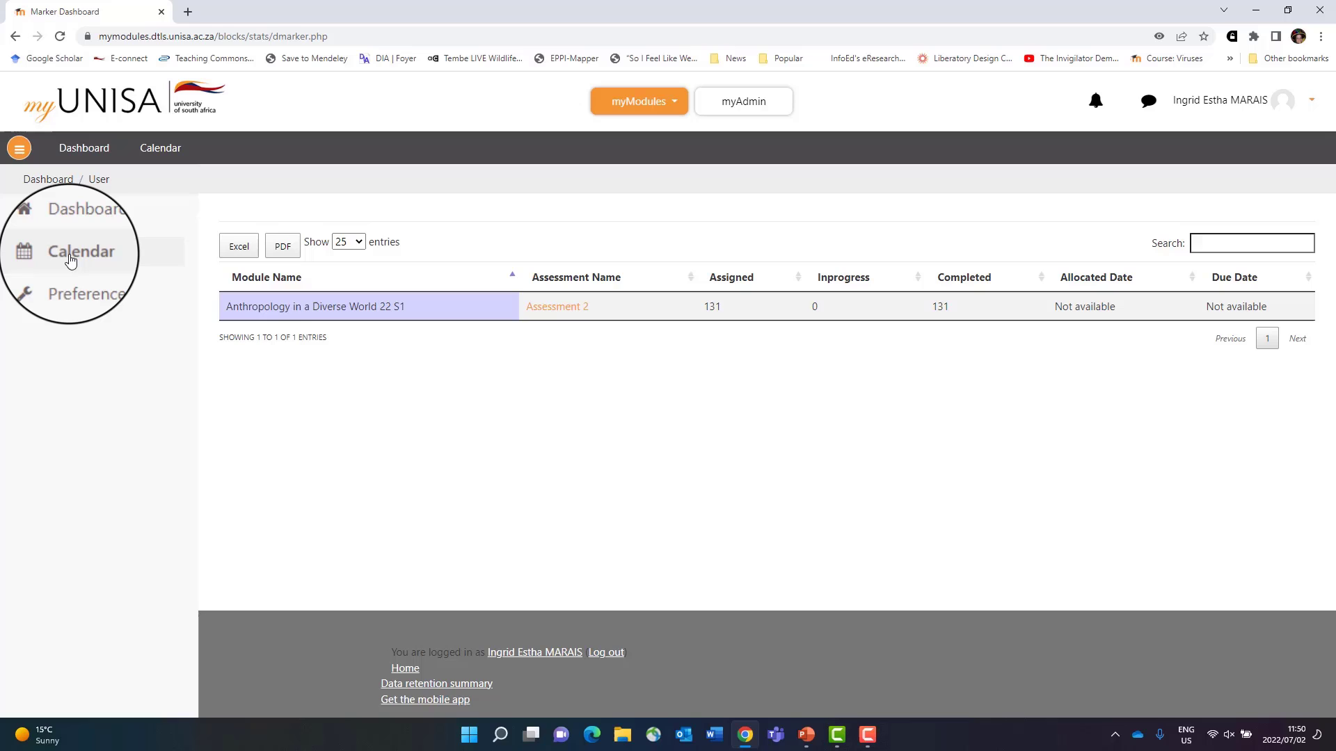
left_click(70, 260)
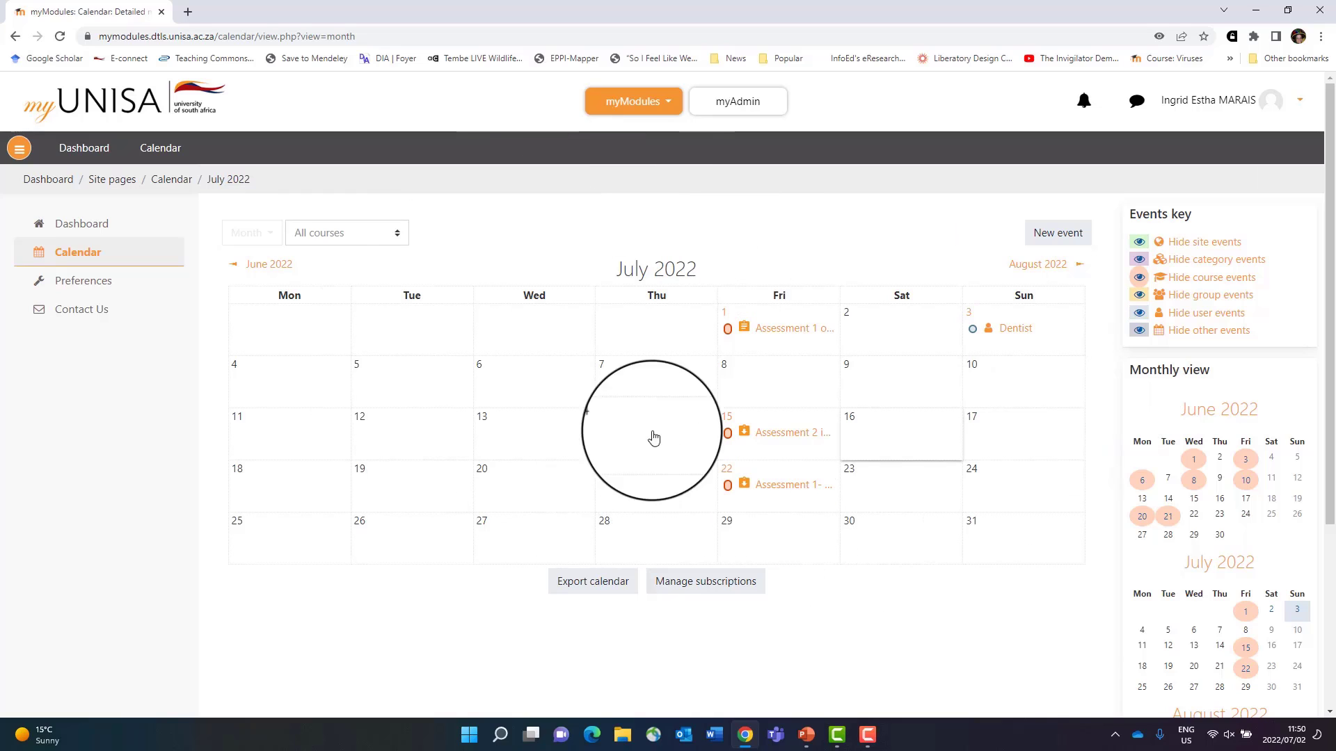
left_click(398, 235)
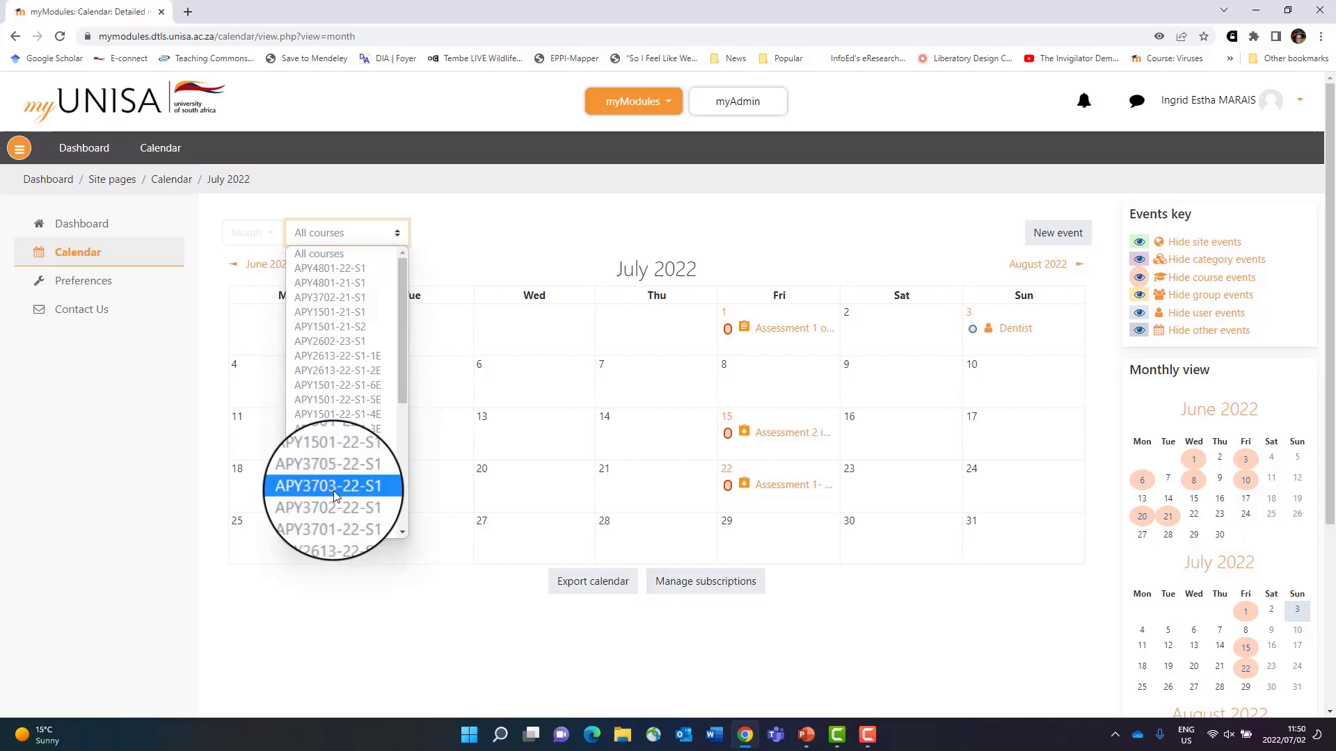
left_click(517, 240)
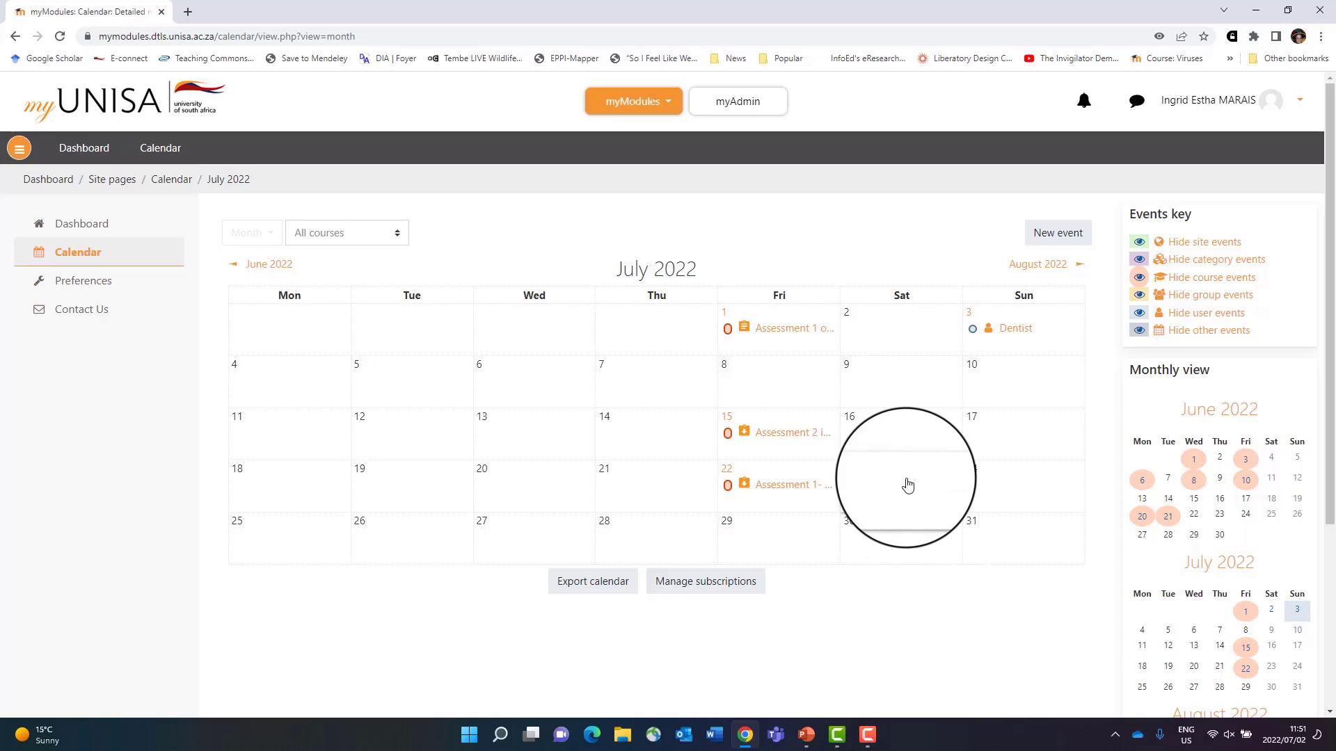
left_click(792, 332)
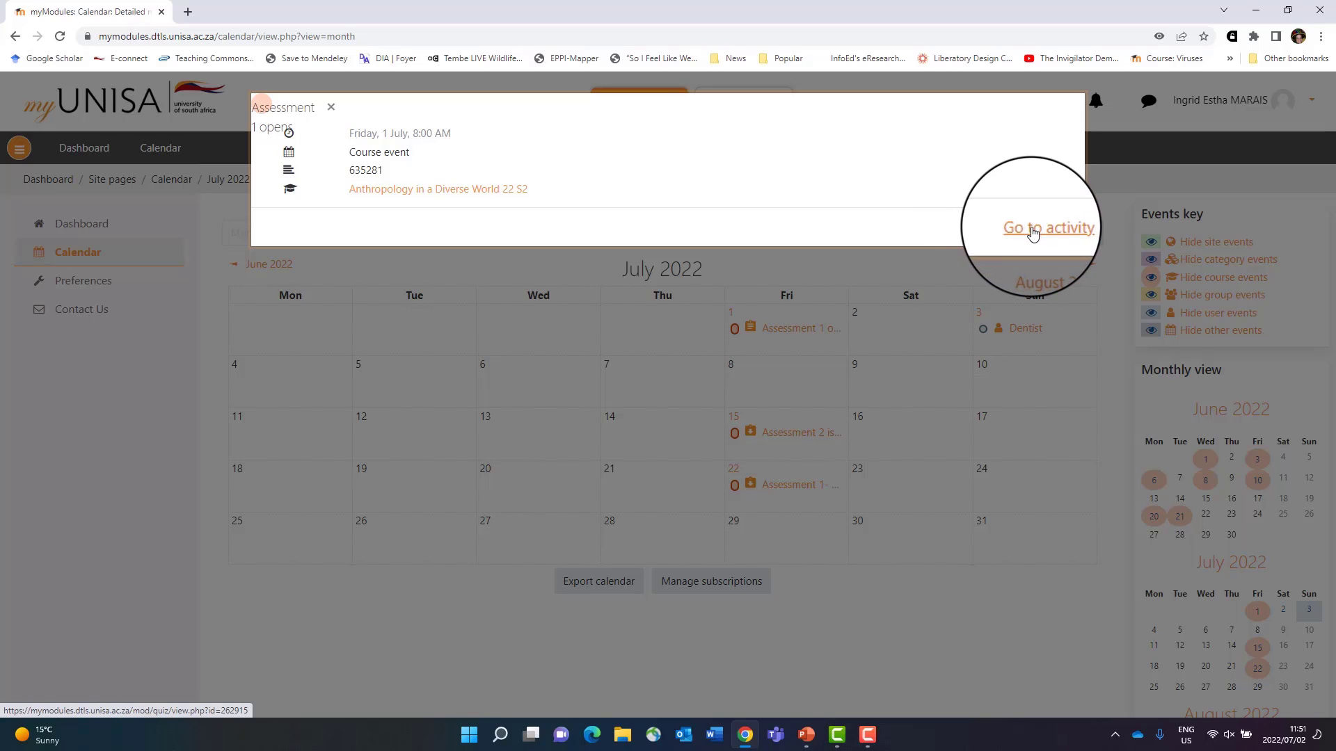
left_click(1032, 233)
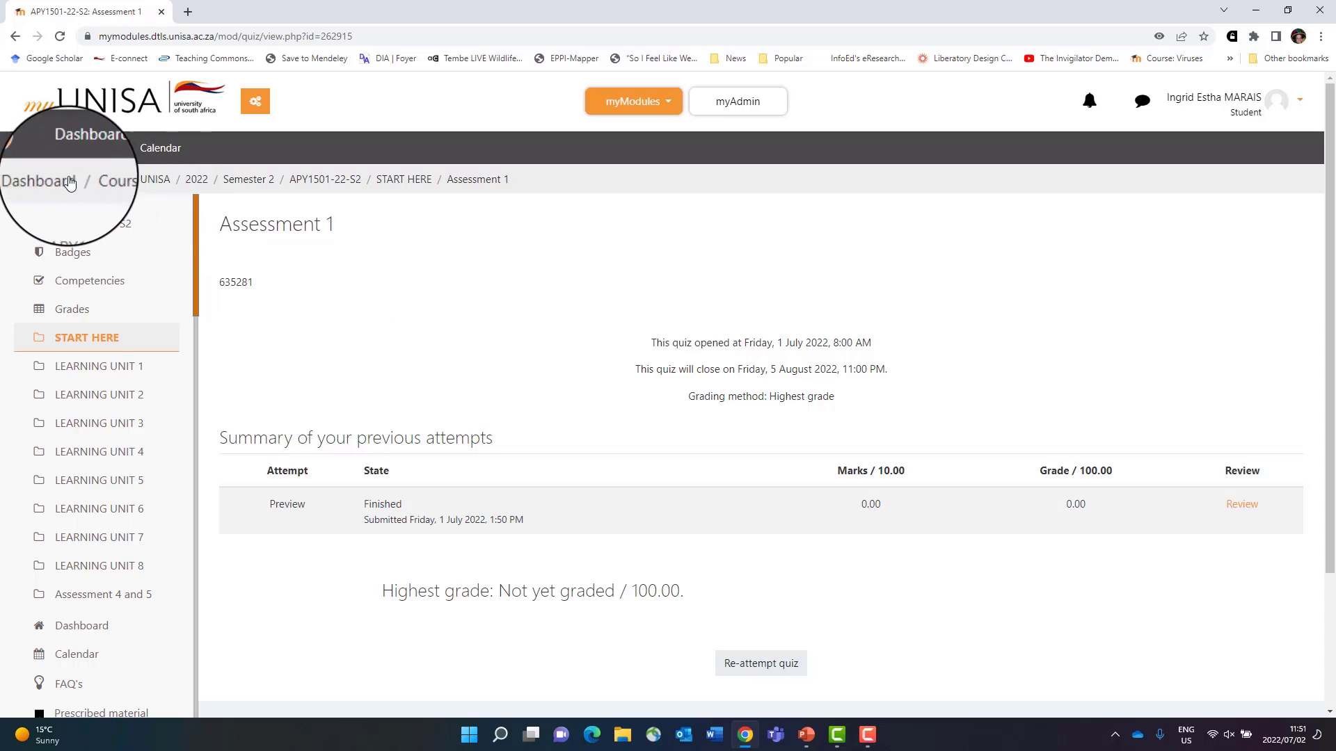
left_click(15, 36)
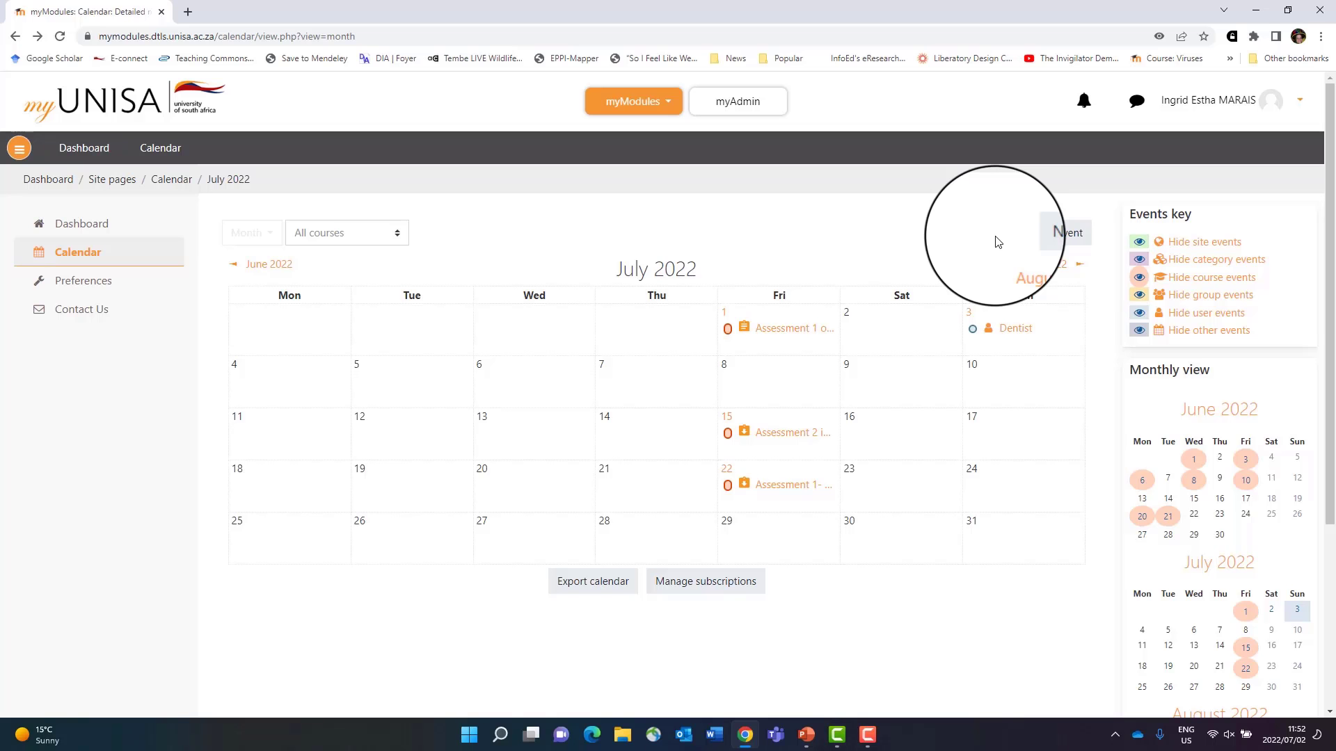
Start a new event titled 'Group meeting' beginning 6 July 2022 at 09:00
left_click(1064, 233)
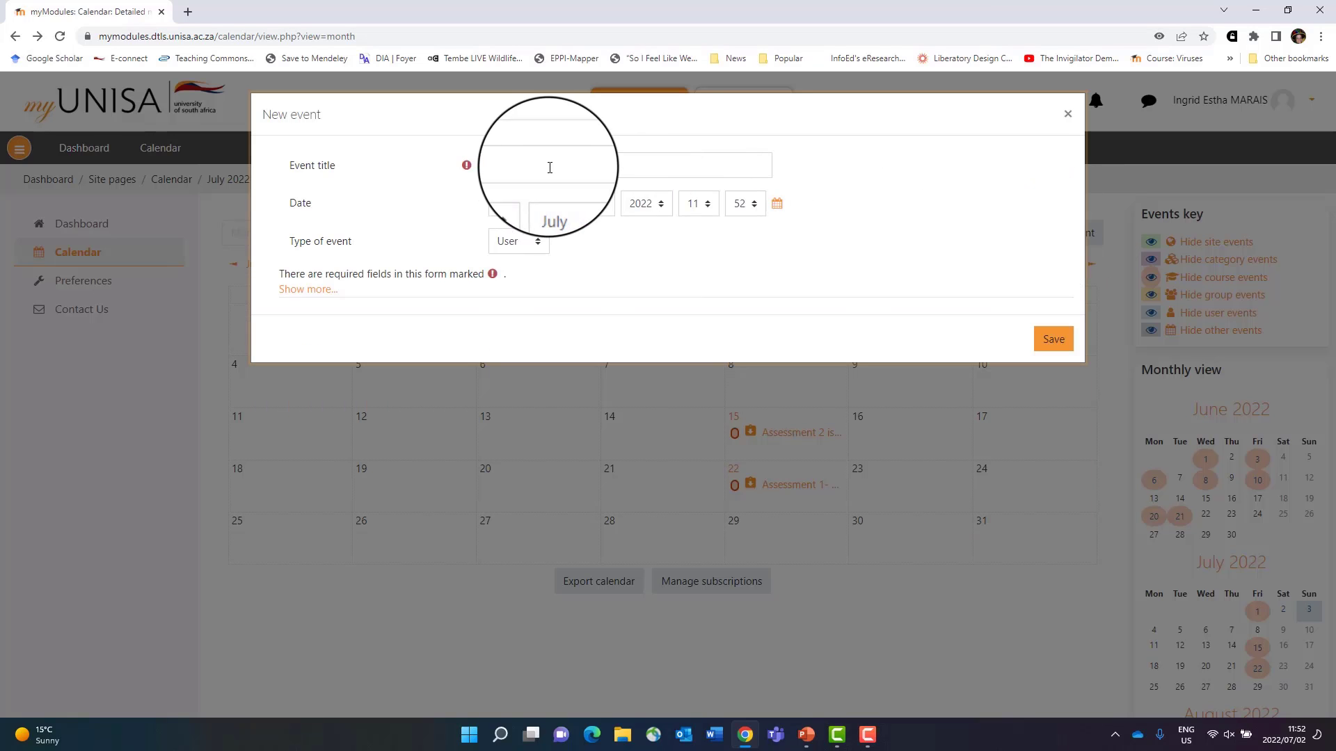
left_click(549, 167)
type("Group meeting")
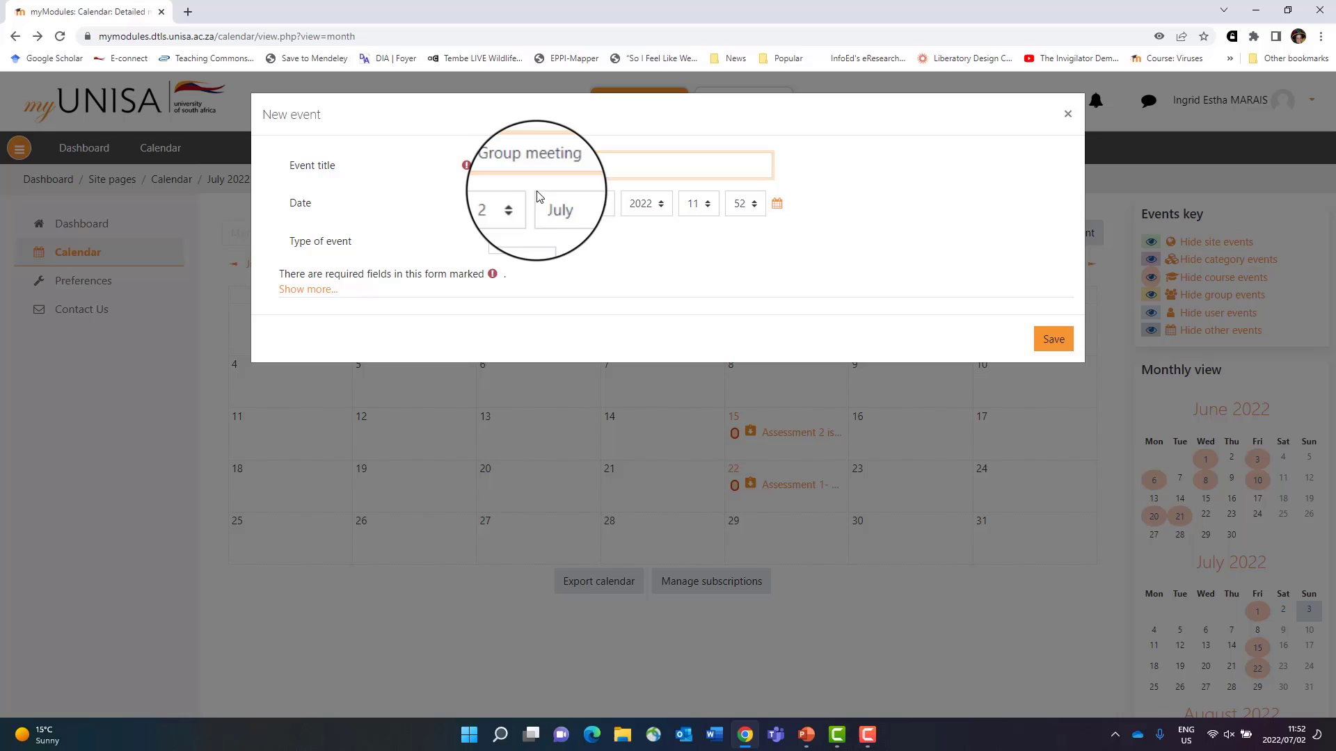
left_click(518, 207)
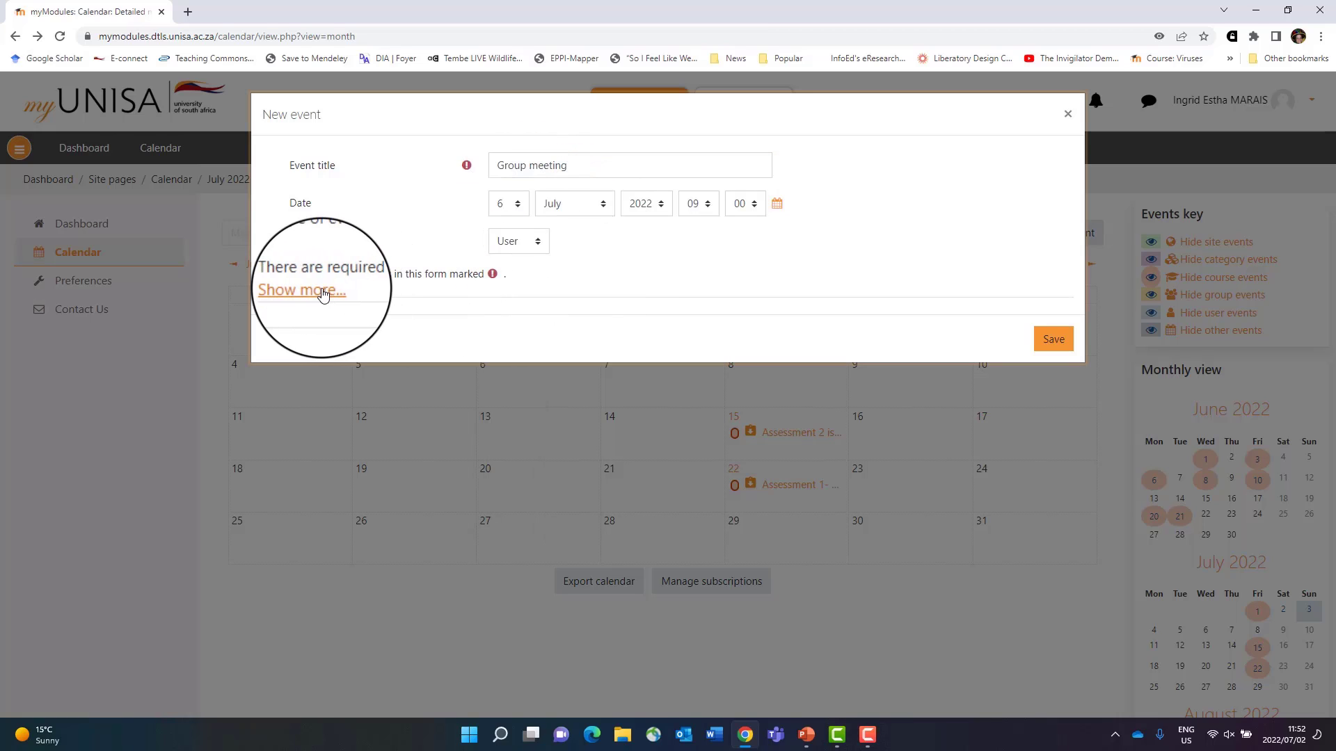
Add description 'Meet with groups', location Online, end time 6 July 11:00, and save
left_click(323, 292)
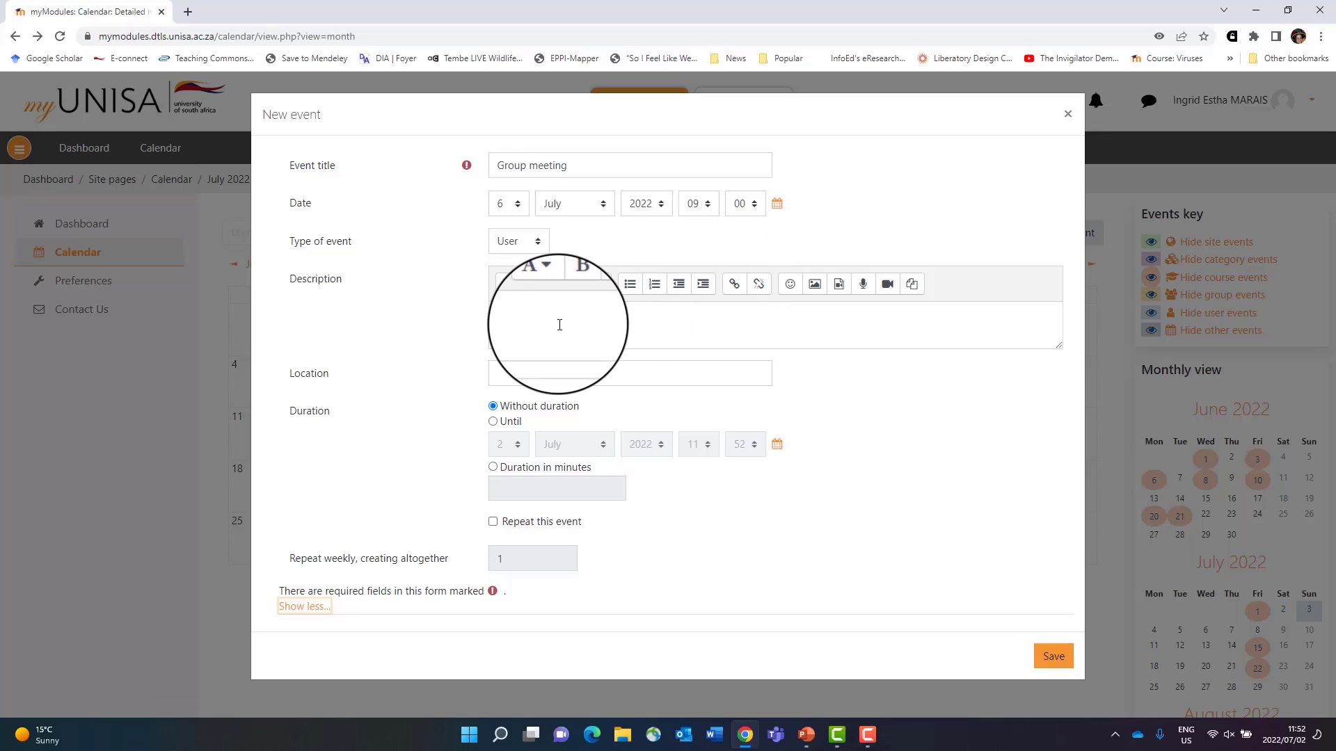
left_click(559, 325)
type("t with gr")
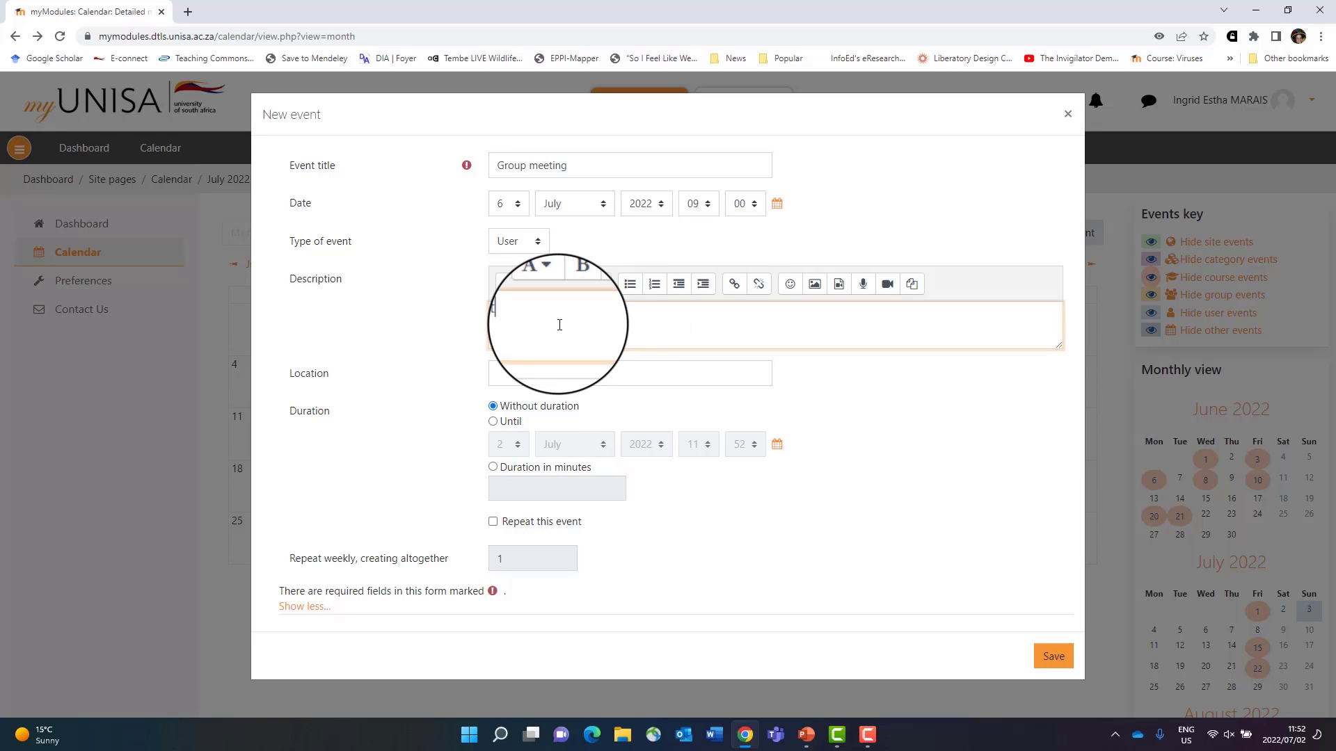
type("oups")
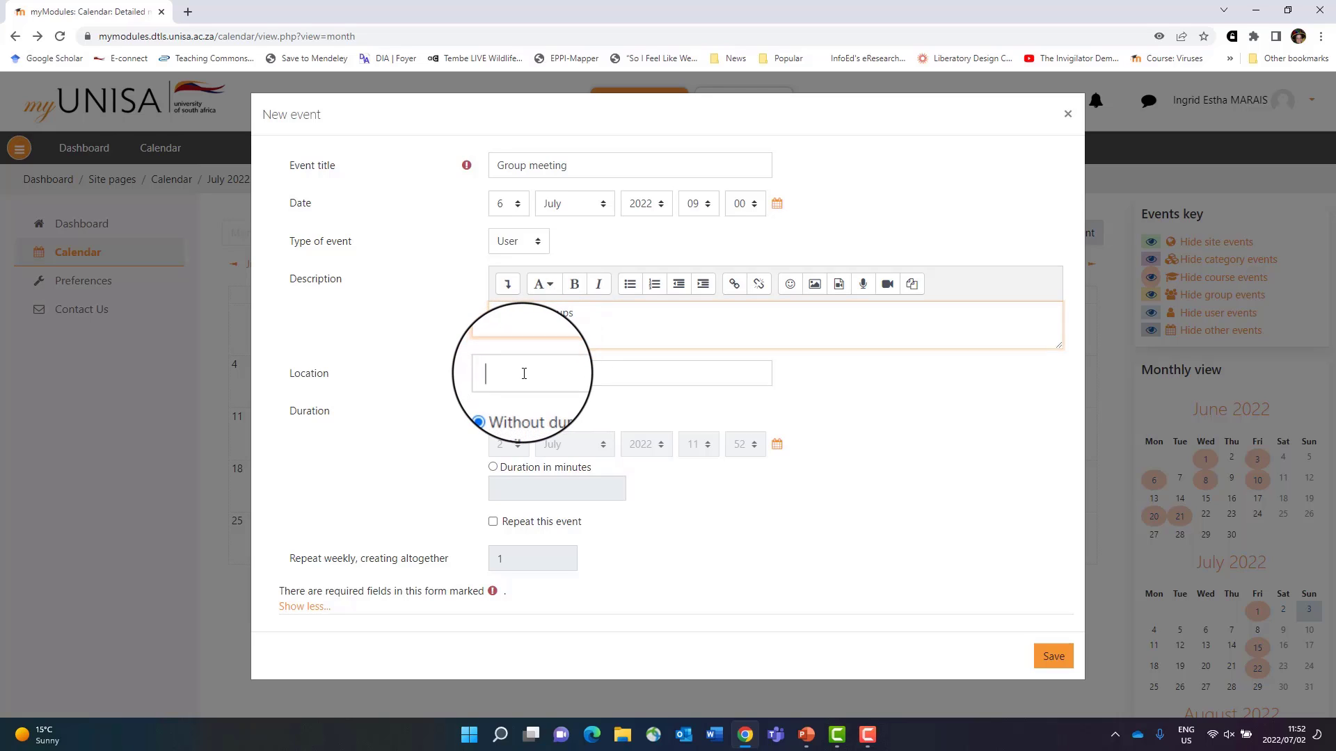
left_click(523, 373)
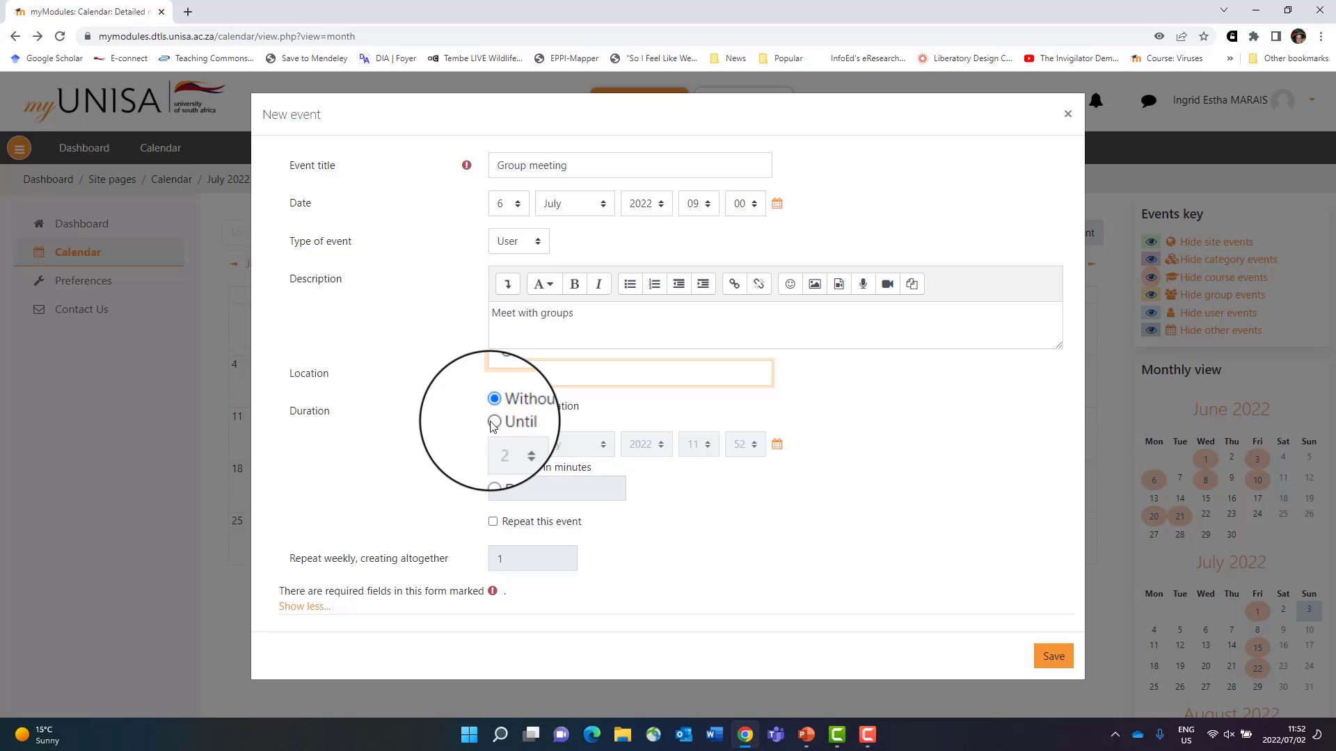
left_click(494, 423)
left_click(518, 458)
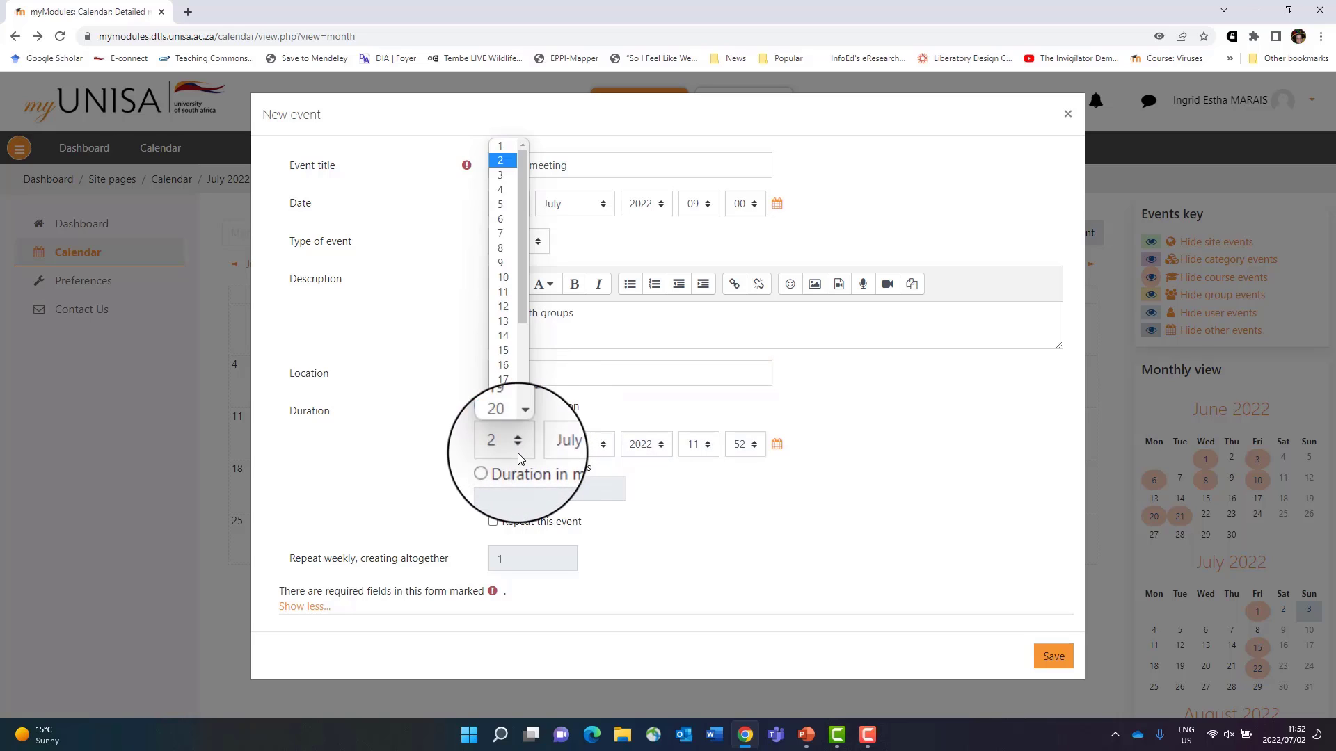
left_click(506, 226)
key("Tab")
key("Tab")
key("Tab")
key("Tab")
key("0")
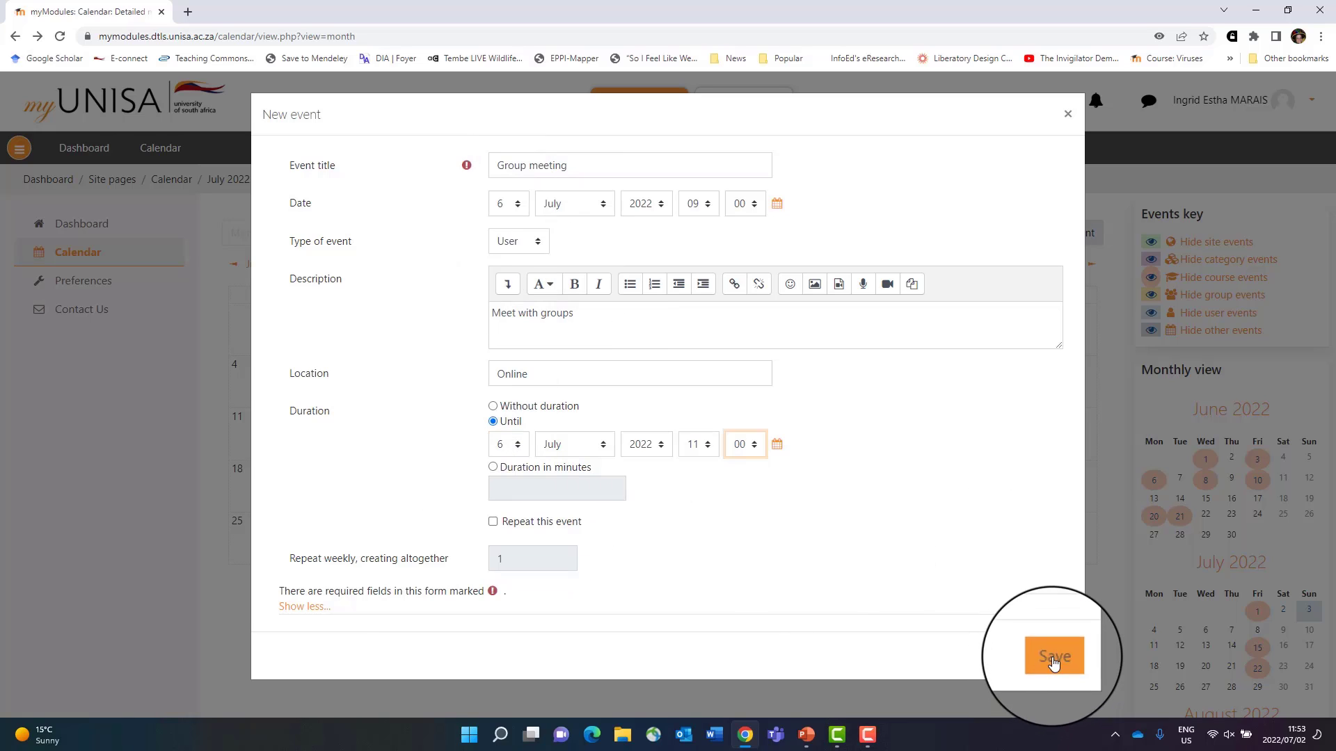
left_click(1054, 660)
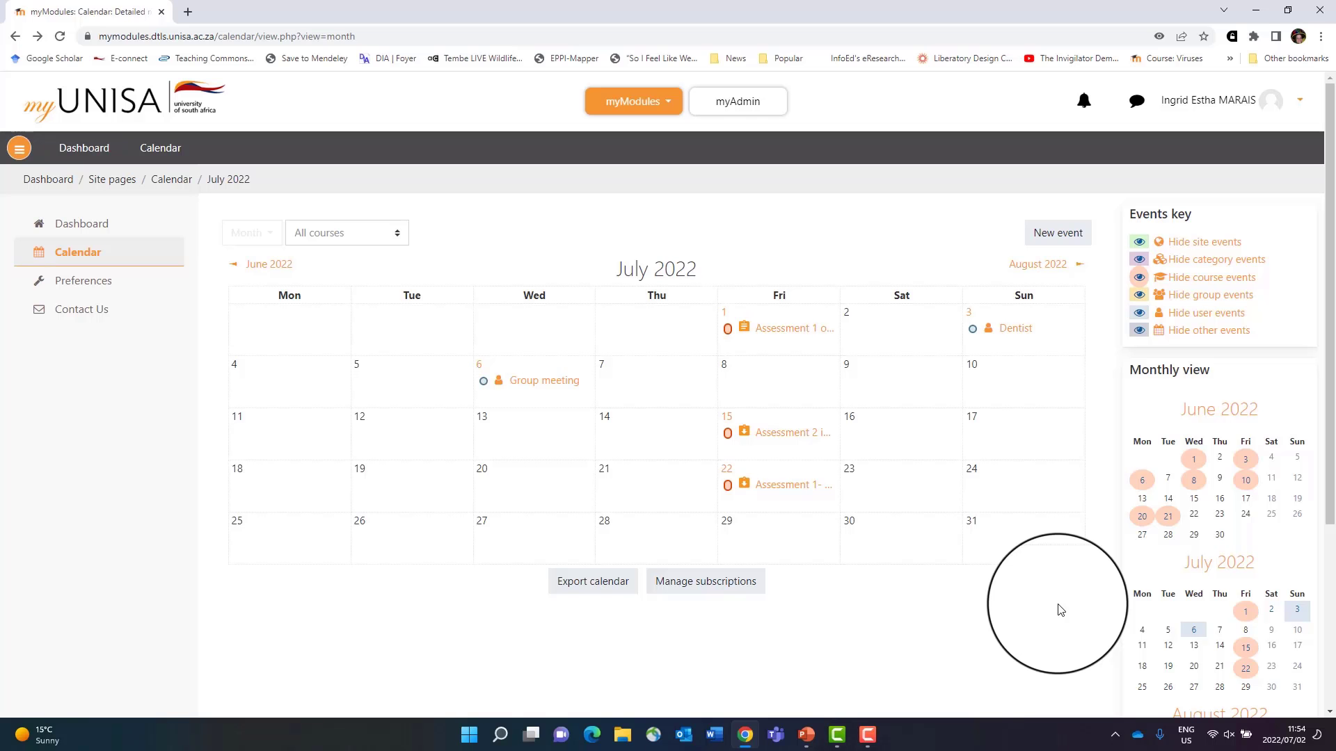
Open the Export calendar page from the button below the July month grid
left_click(588, 584)
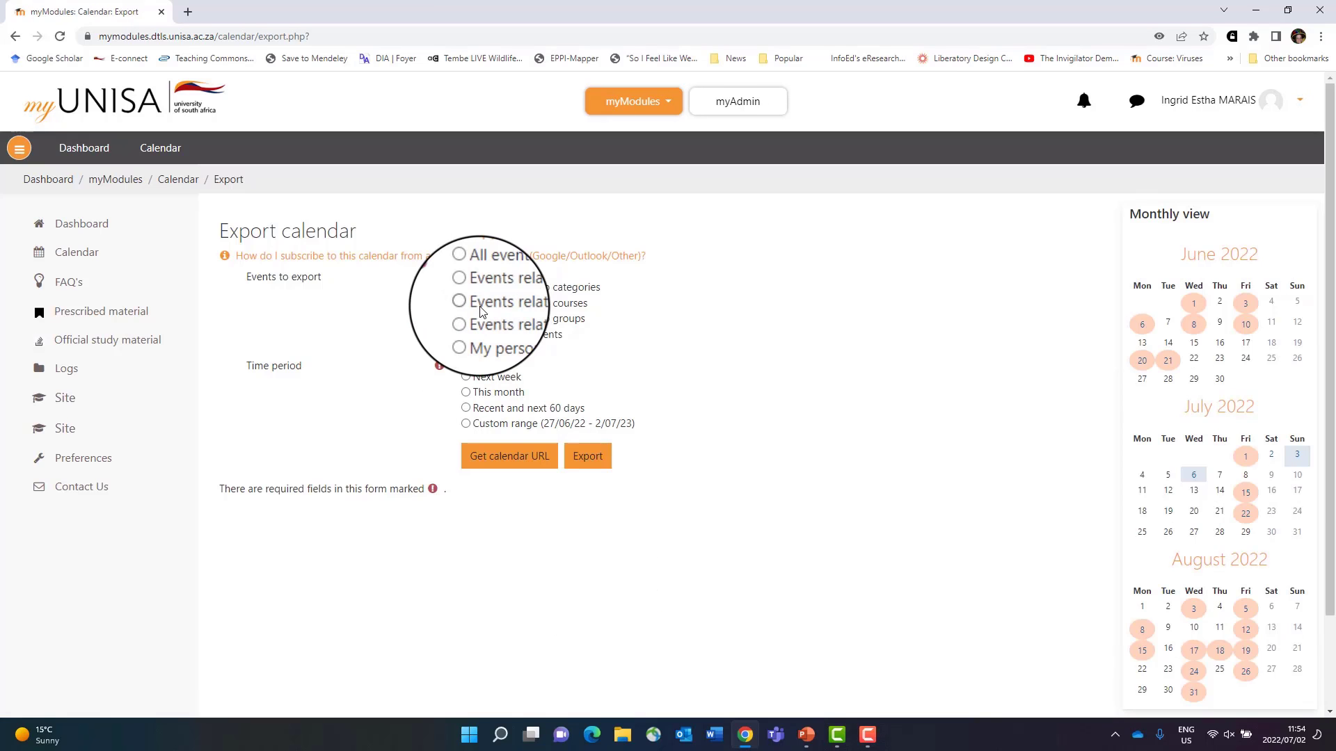
Export All events for This month as an .ics file and open it in Outlook
left_click(466, 274)
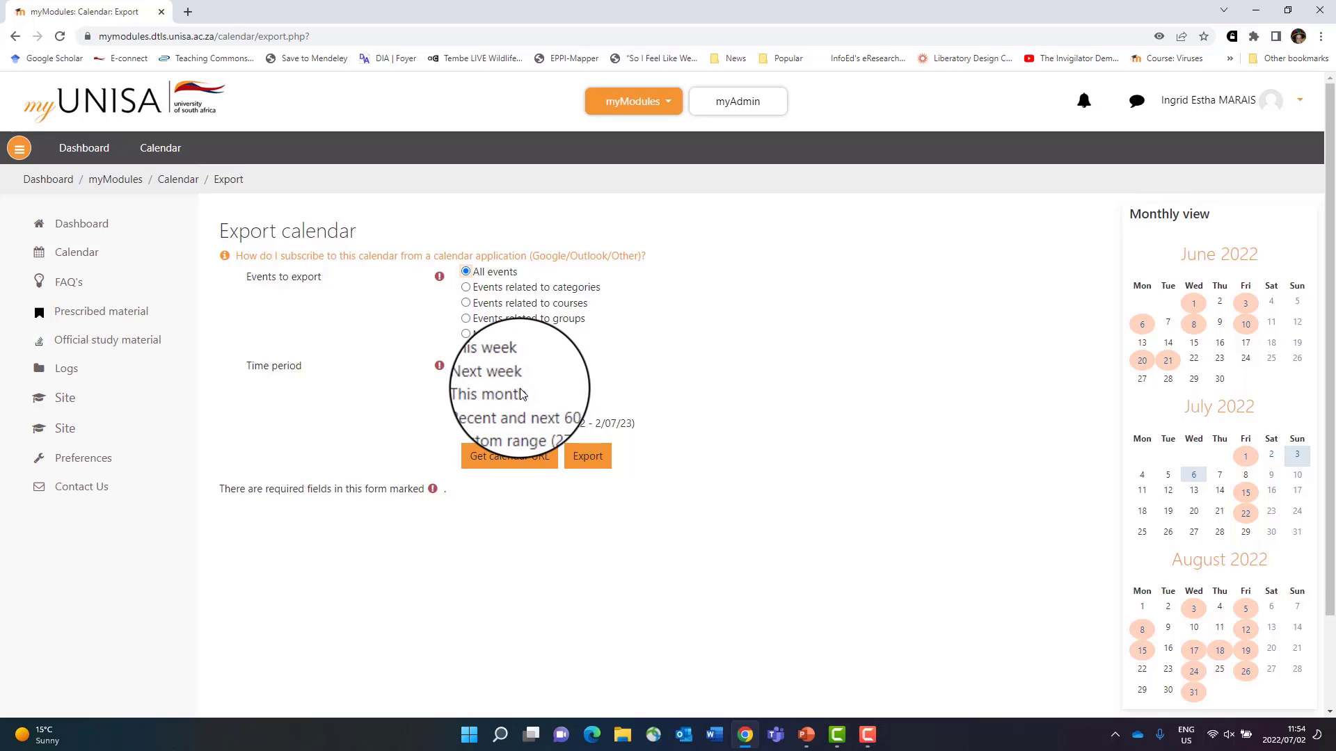
left_click(466, 393)
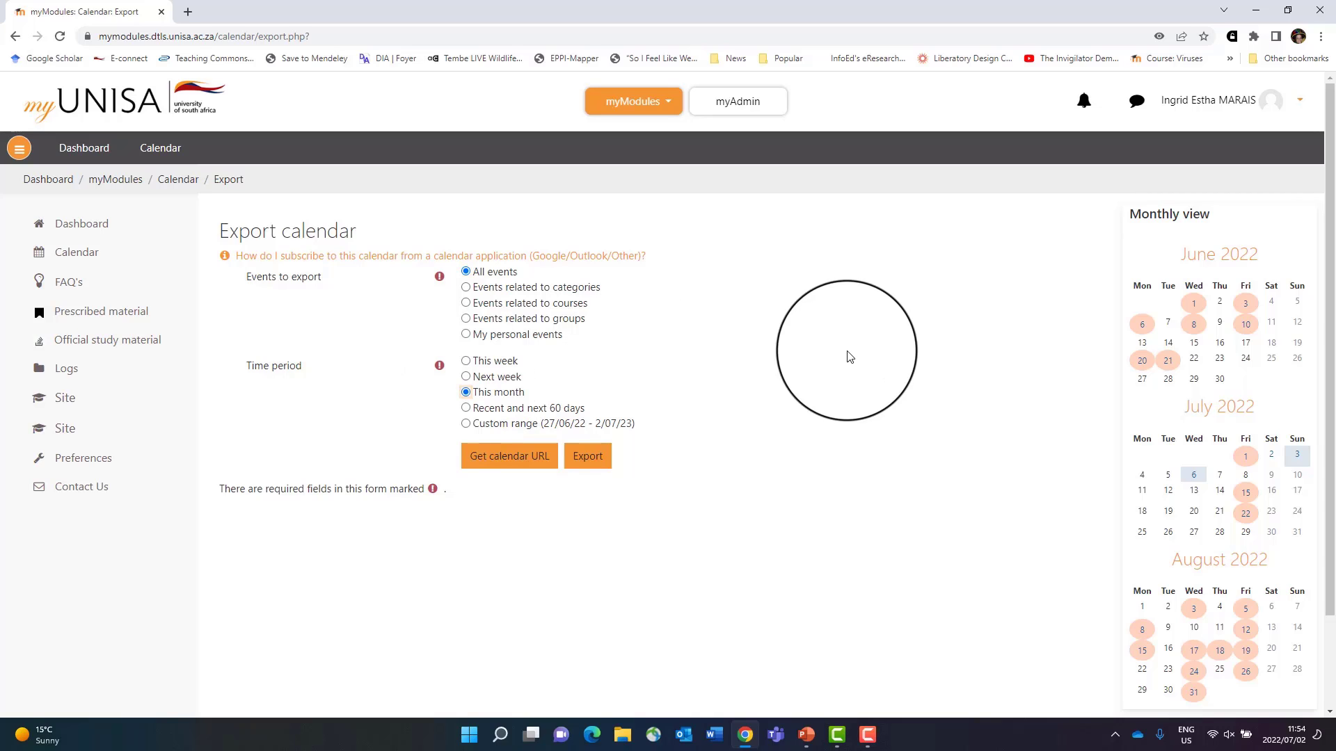
left_click(592, 460)
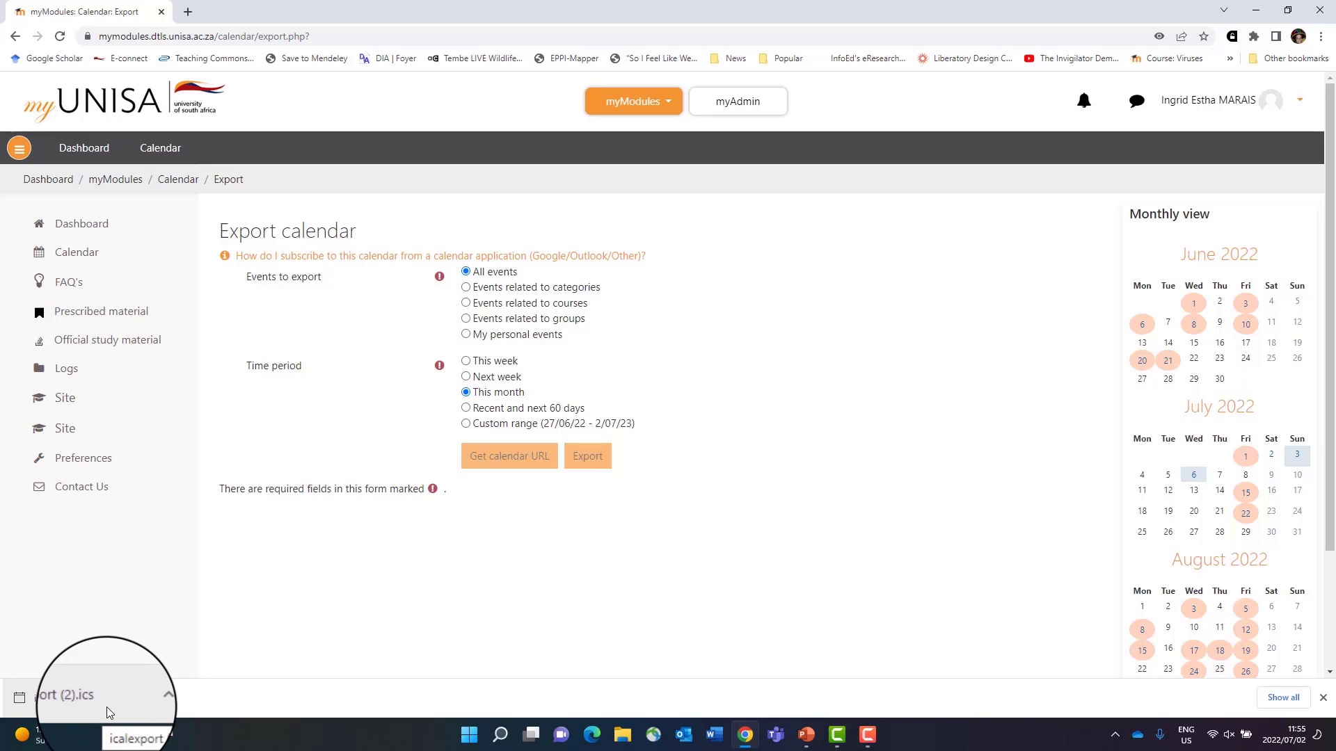
left_click(107, 707)
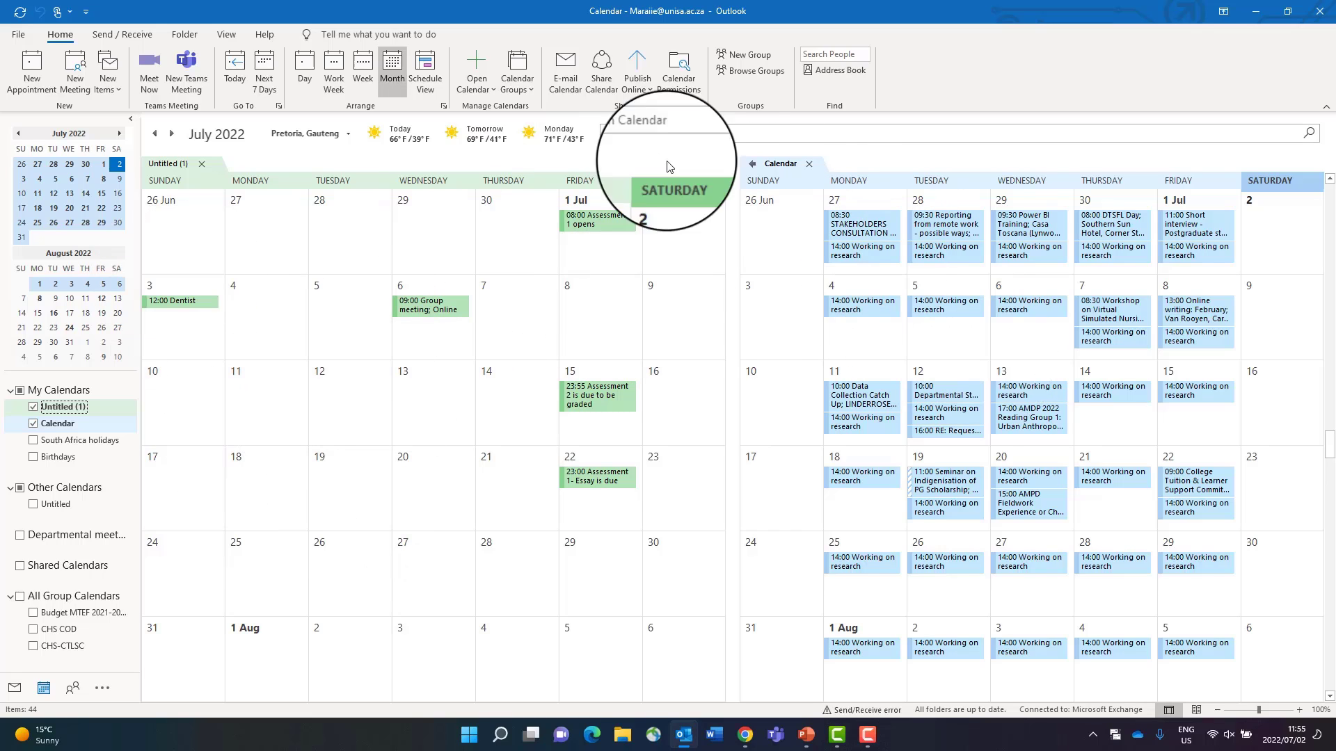
Close Outlook after checking the imported Untitled (1) calendar's Dentist and Group meeting entries
mouse_move(884, 247)
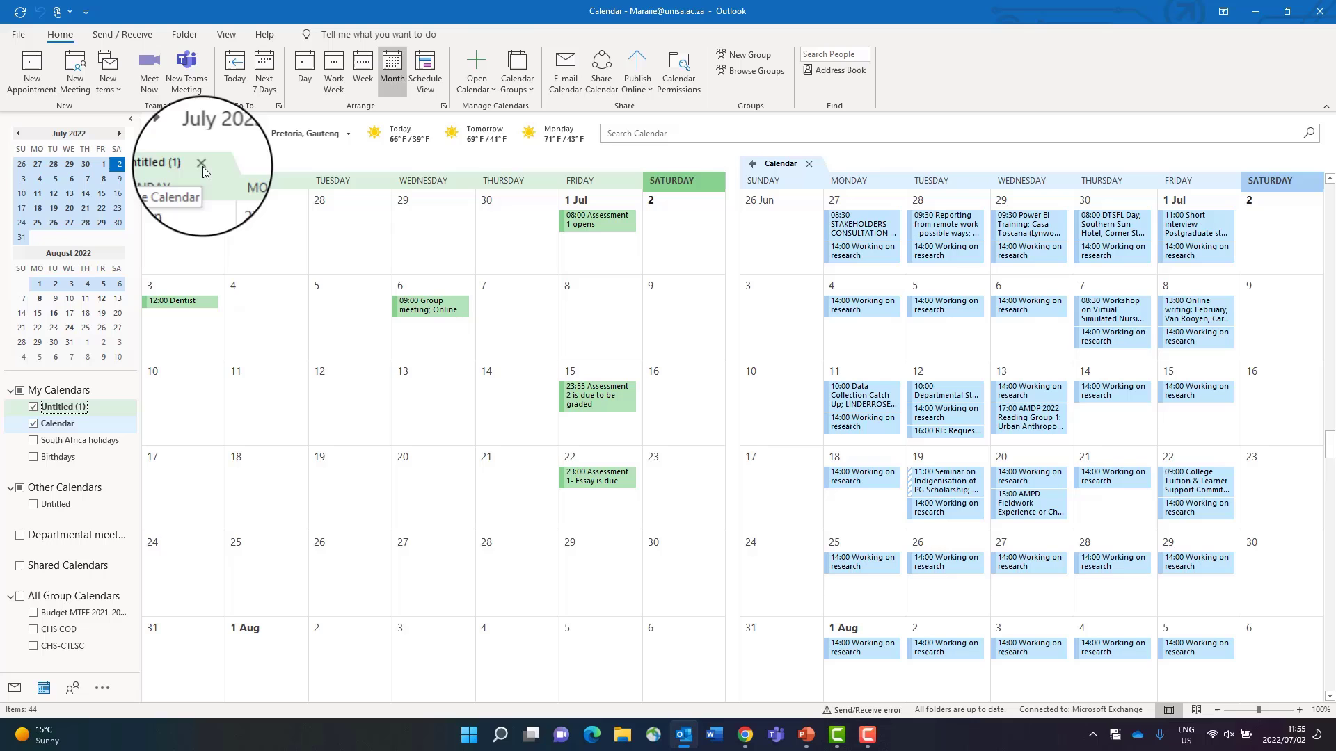
left_click(1318, 11)
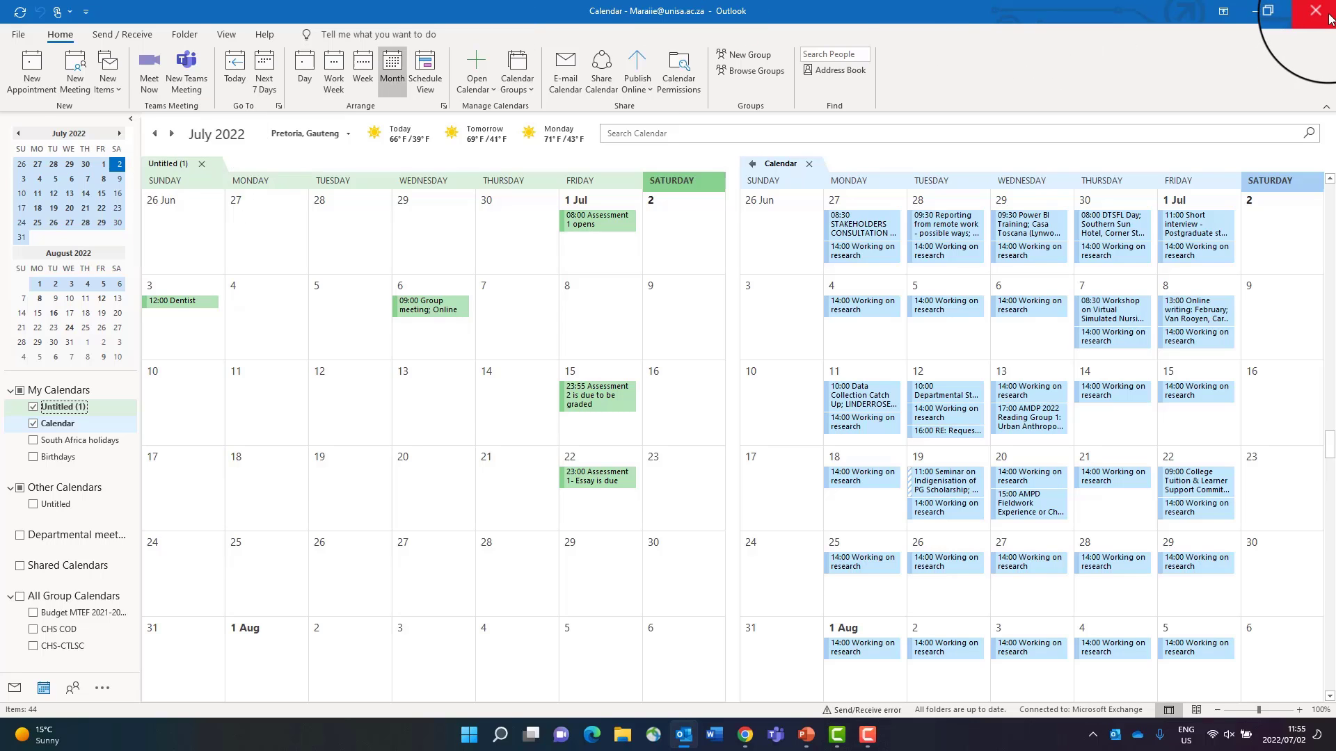